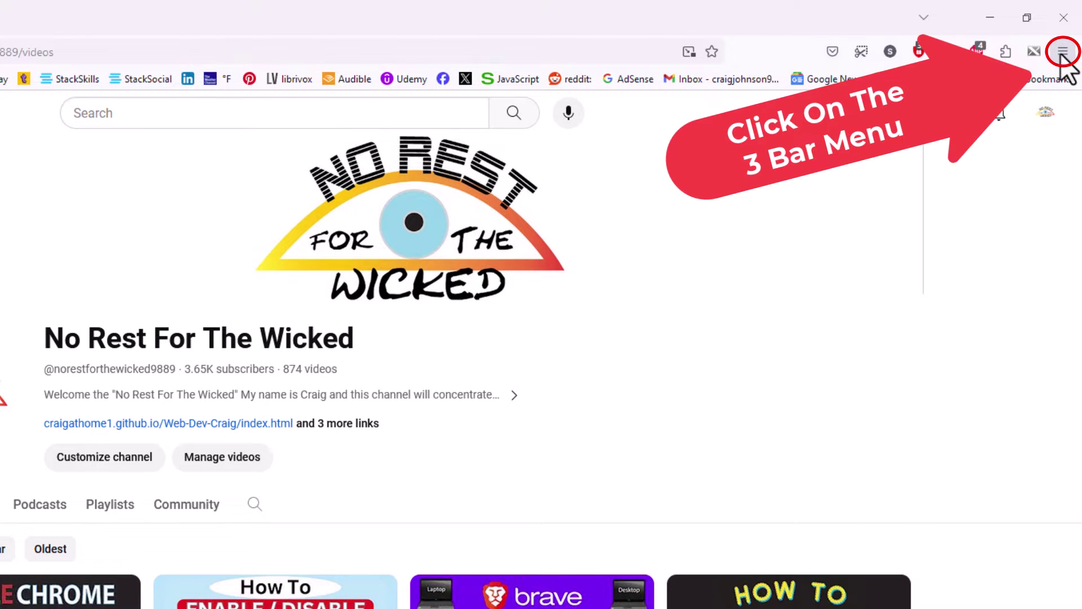
- Open Firefox Settings from the application menu
click(1063, 53)
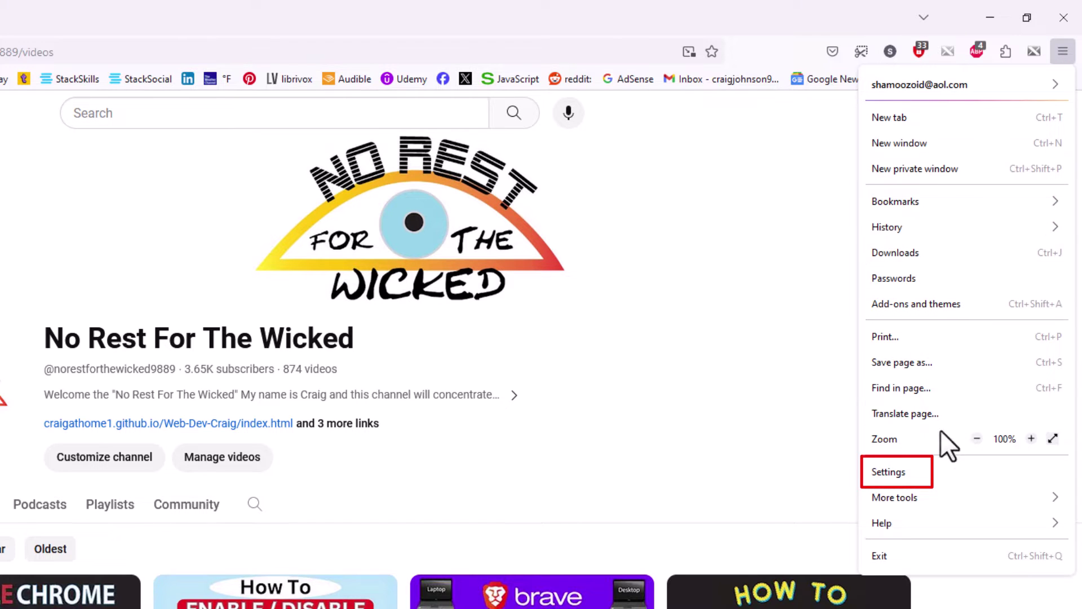
click(928, 484)
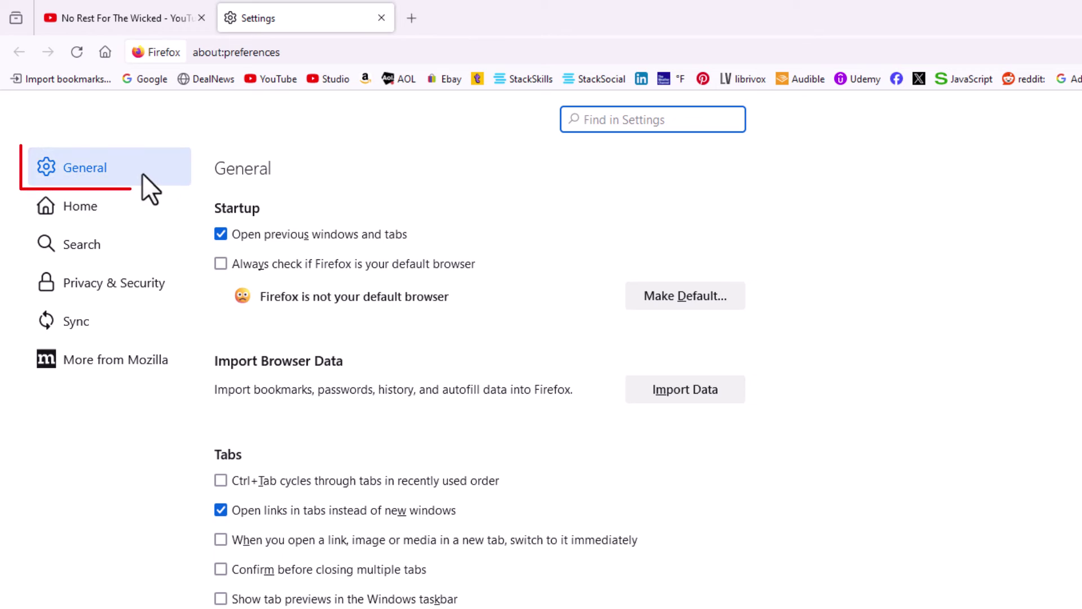
- Select General in the settings sidebar to reach the Performance section
click(142, 174)
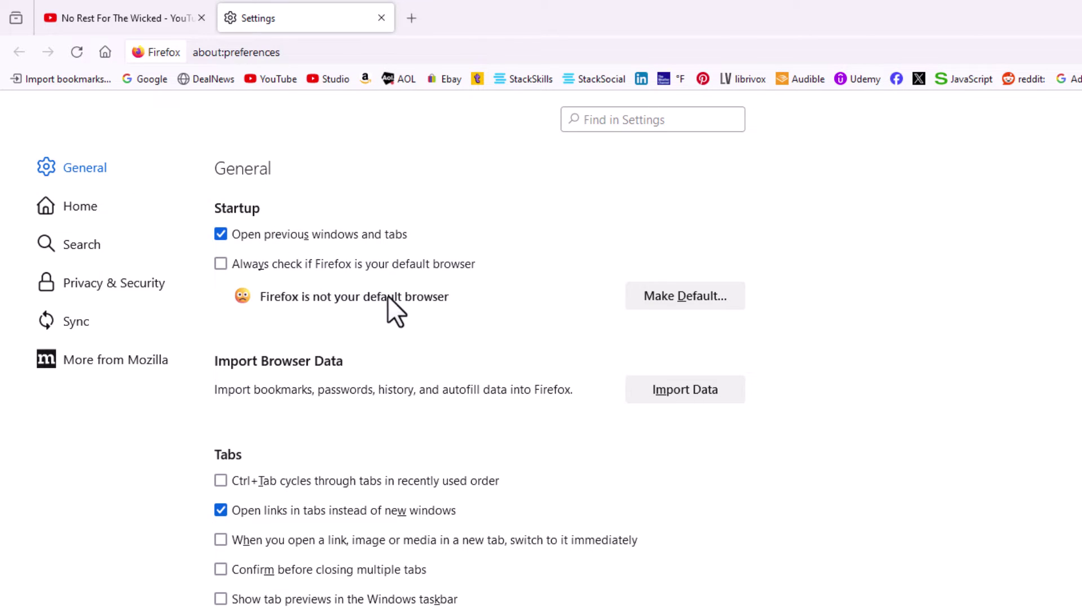
scroll(388, 300, down, 2)
scroll(387, 309, down, 5)
scroll(379, 324, down, 5)
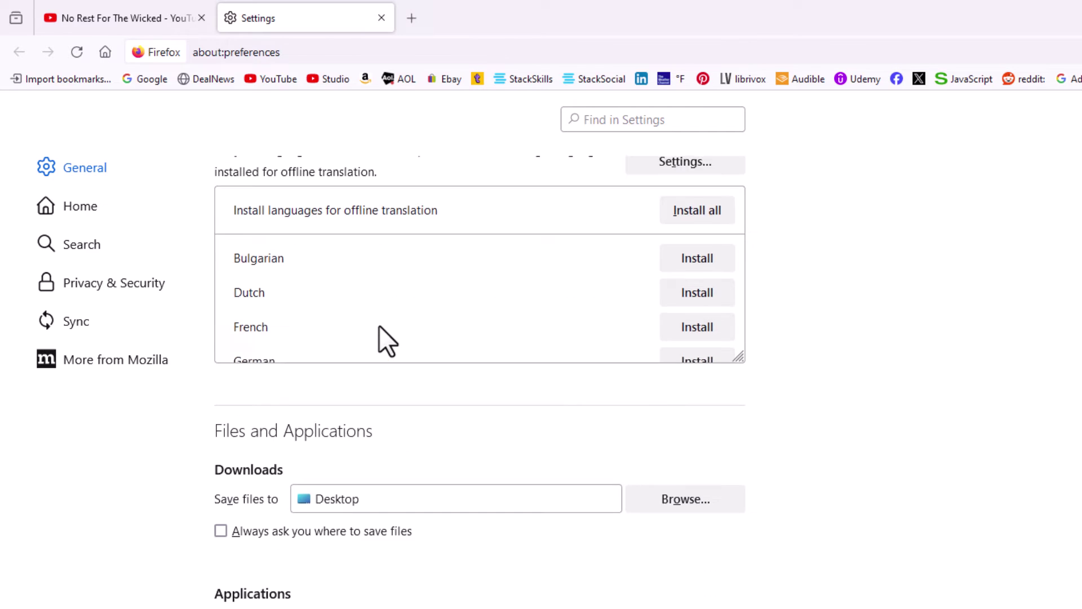
scroll(379, 325, down, 3)
scroll(379, 326, down, 4)
scroll(379, 325, down, 5)
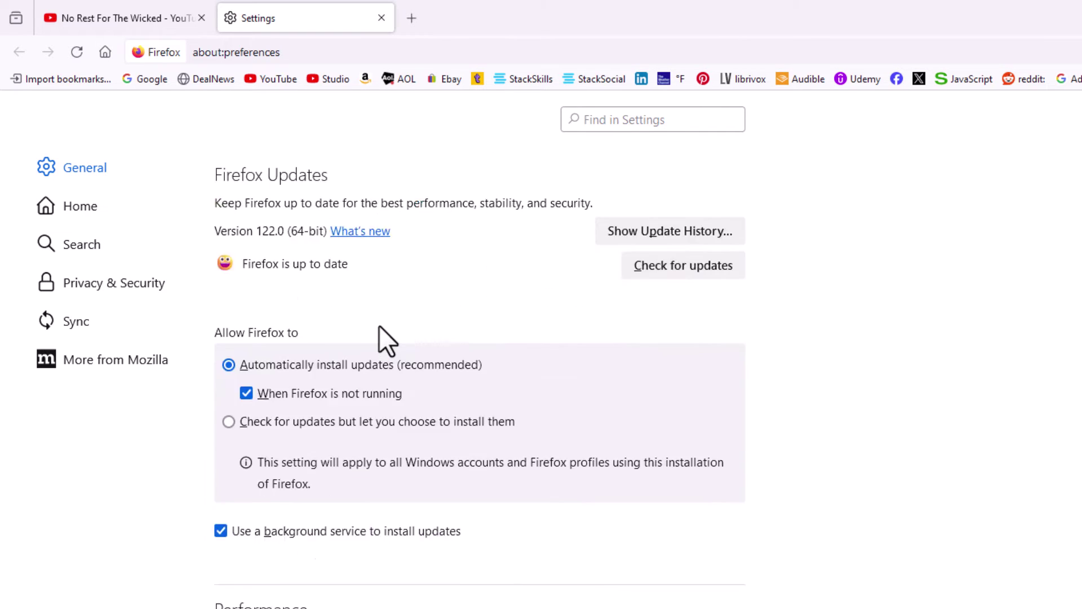
scroll(379, 326, down, 2)
scroll(379, 326, up, 4)
scroll(380, 326, down, 1)
scroll(378, 325, down, 3)
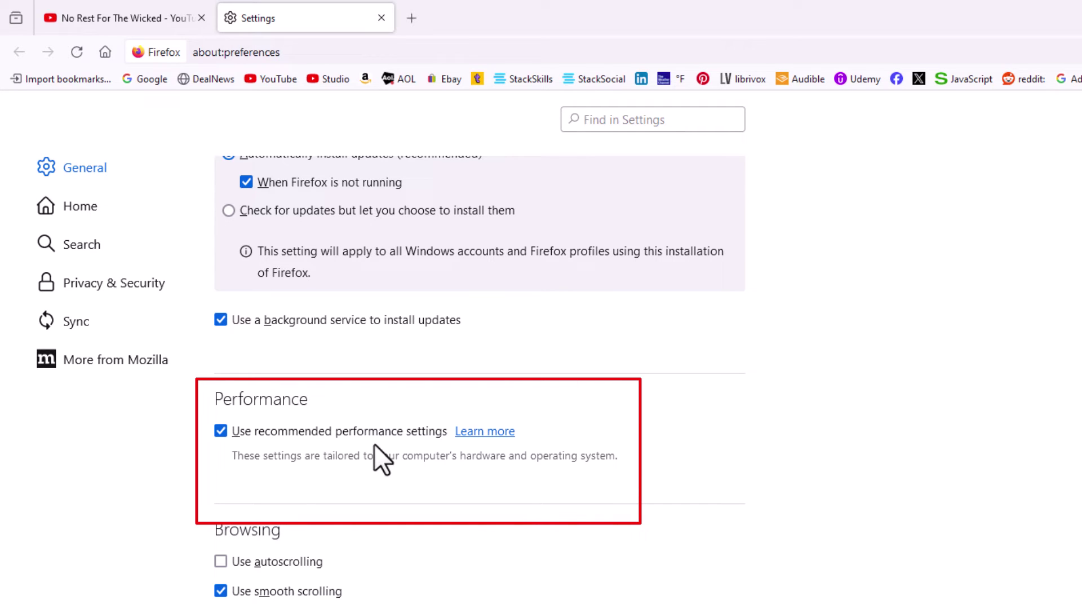
- Uncheck 'Use recommended performance settings' to reveal the hardware acceleration option
click(221, 431)
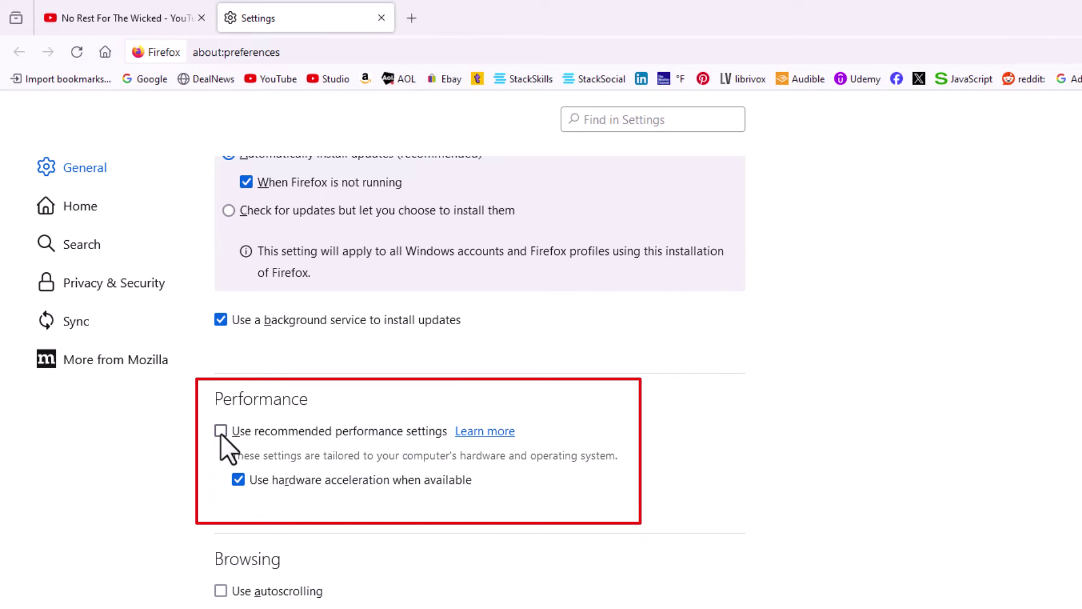